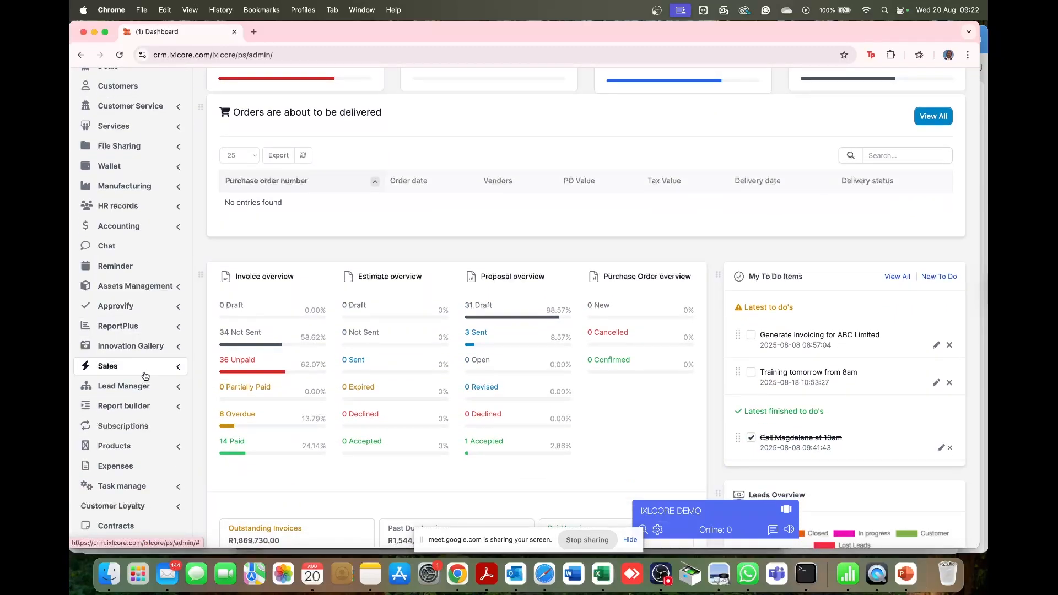
Open the list of sales items
{"action": "left_click", "coordinate": [147, 371]}
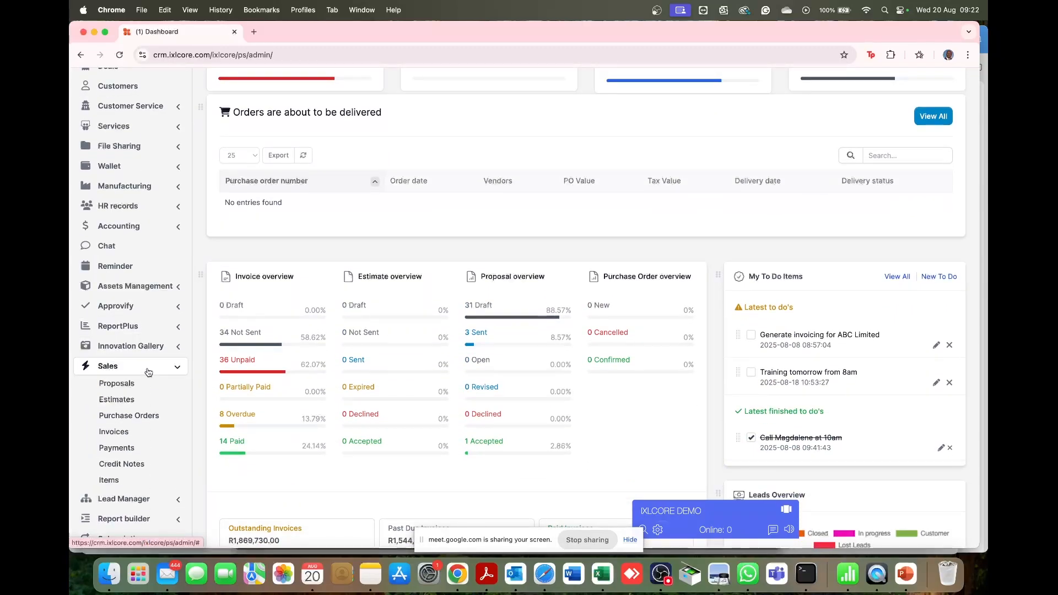
{"action": "scroll", "coordinate": [147, 371], "scroll_direction": "down", "scroll_amount": 3}
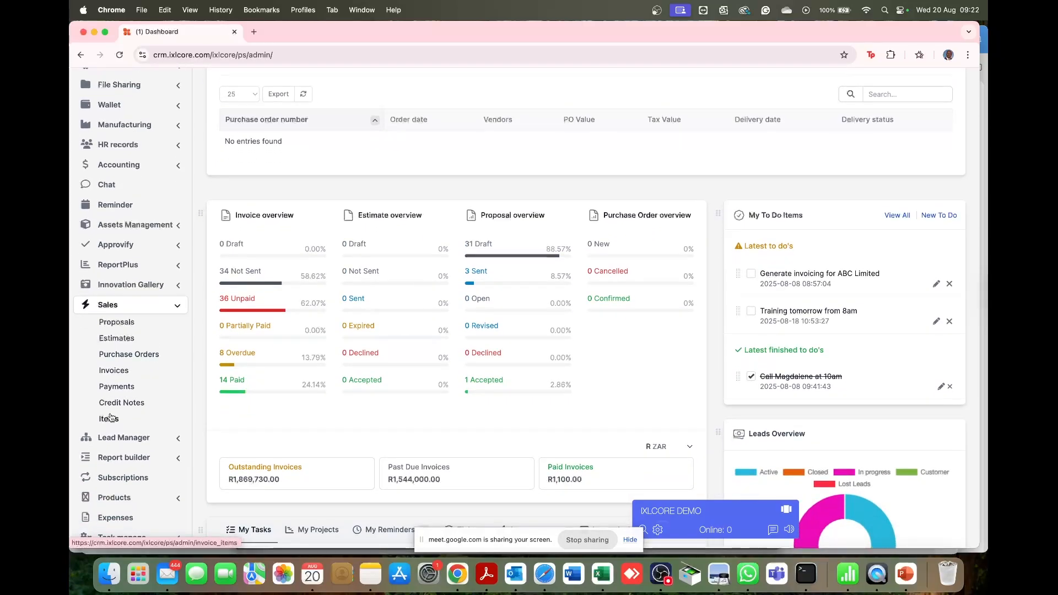
{"action": "left_click", "coordinate": [110, 421]}
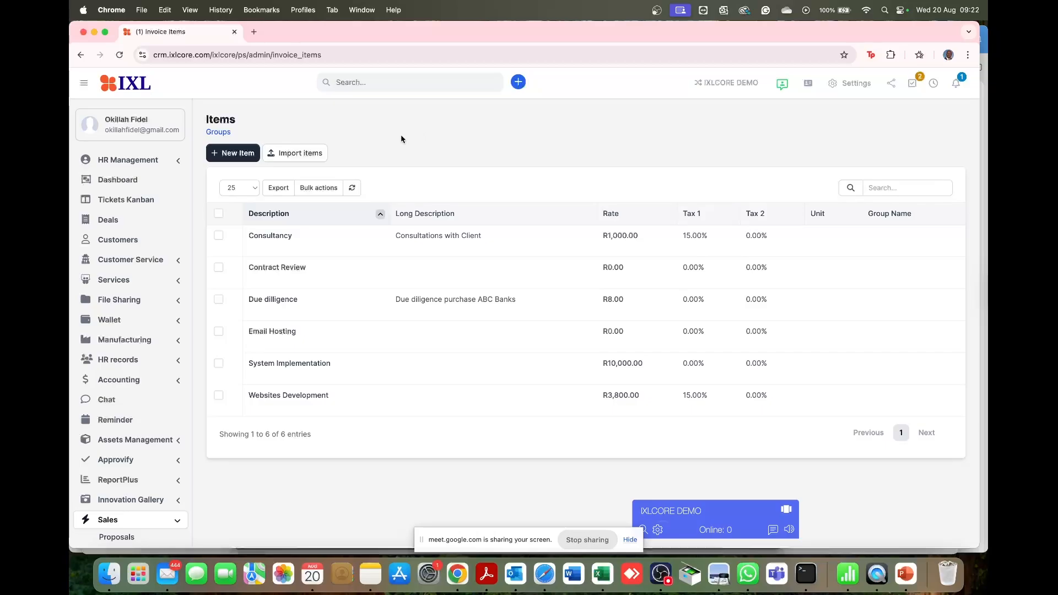
Start a new item described as "Item A" with long description "Product for clients" and a base ZAR rate of 1000
{"action": "left_click", "coordinate": [244, 159]}
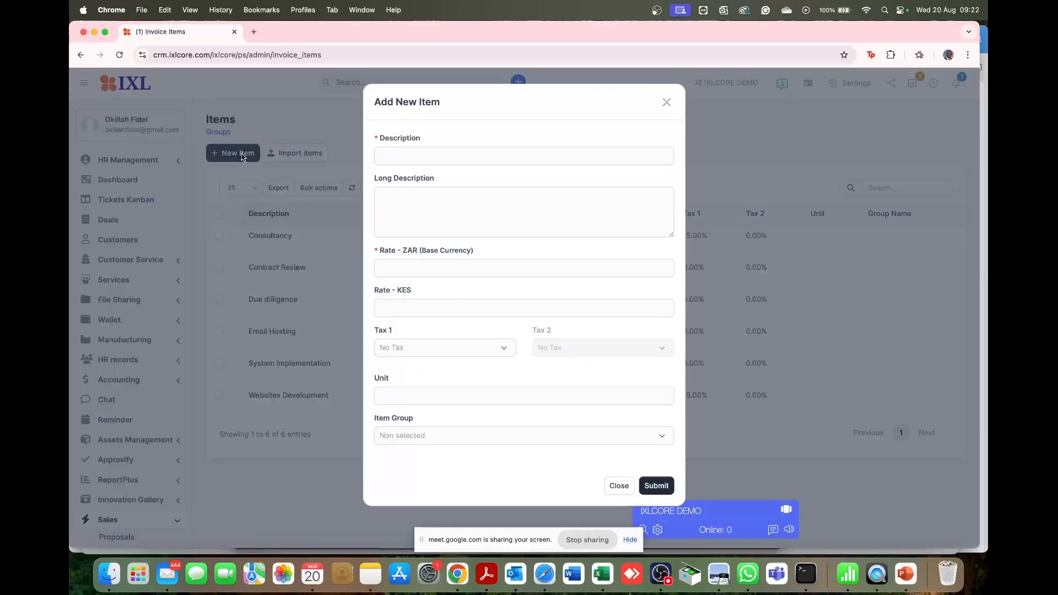
{"action": "left_click", "coordinate": [416, 156]}
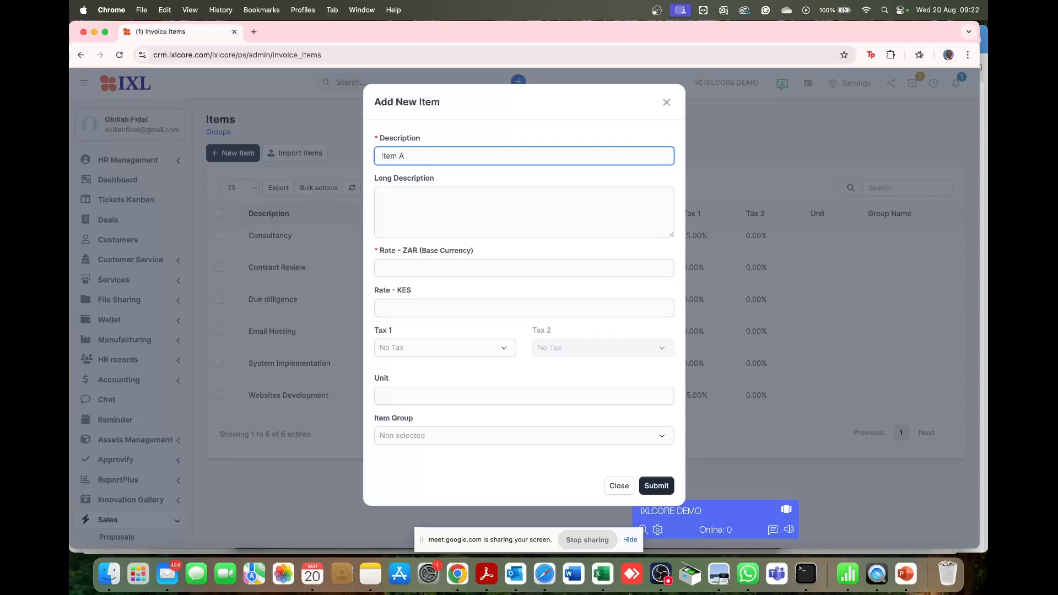
{"action": "left_click", "coordinate": [412, 197]}
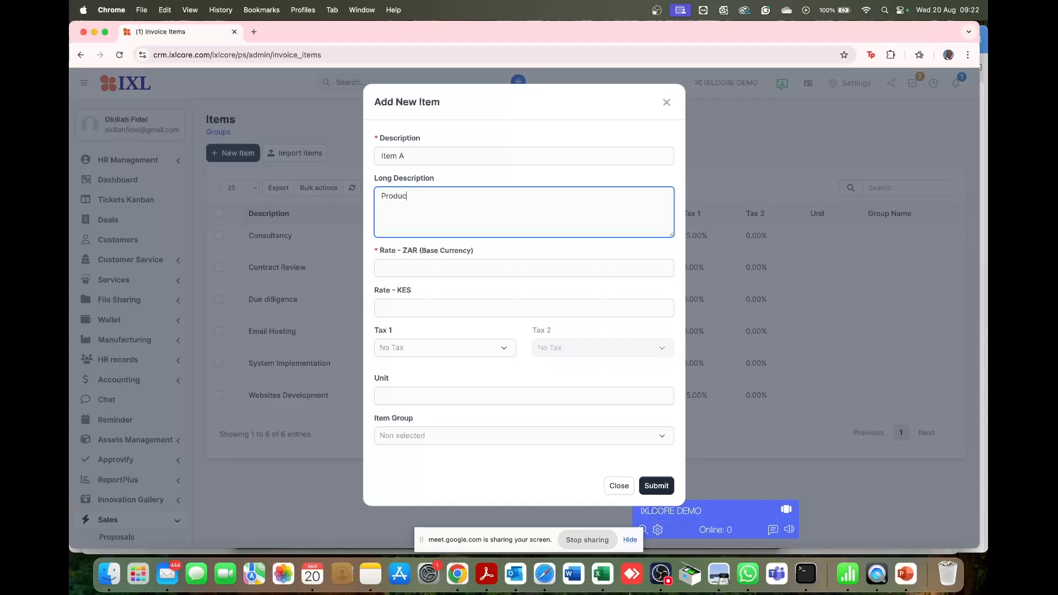
{"action": "type", "text": "Product for clients"}
{"action": "left_click", "coordinate": [407, 266]}
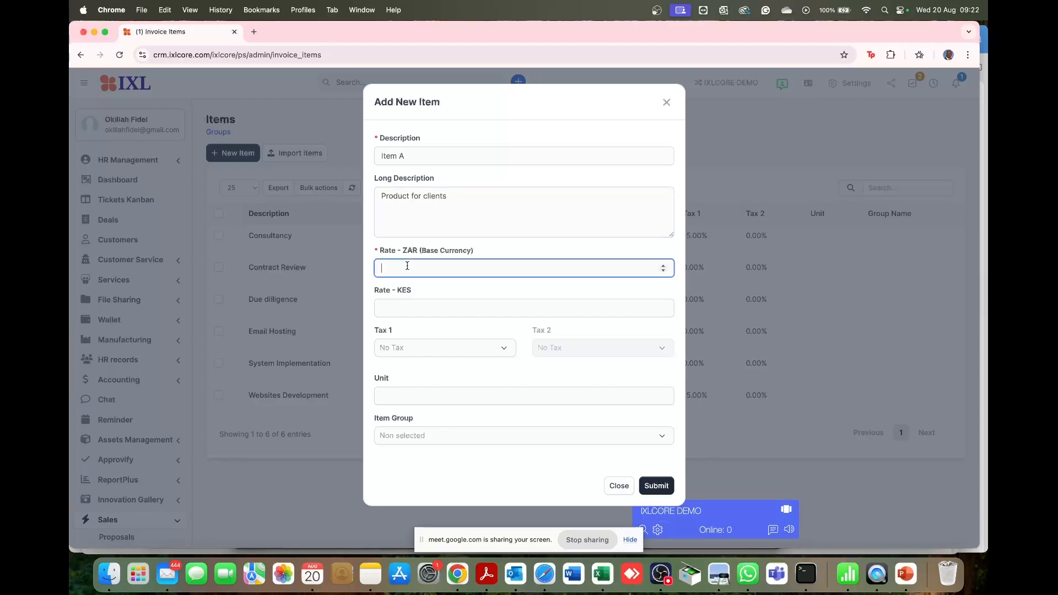
{"action": "type", "text": "1000"}
{"action": "left_click", "coordinate": [418, 351]}
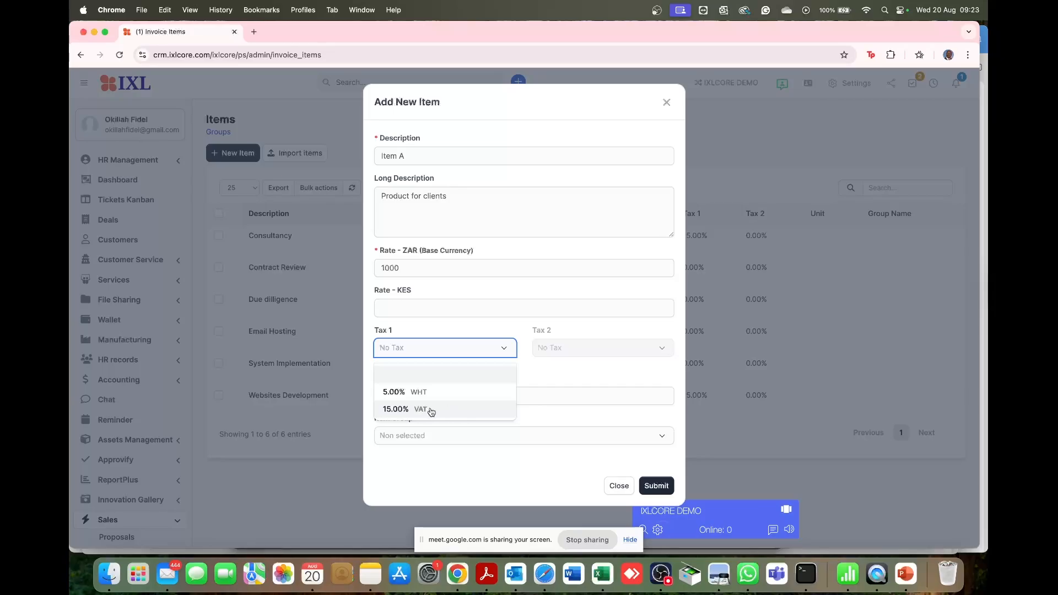
{"action": "left_click", "coordinate": [431, 410]}
{"action": "left_click", "coordinate": [570, 352]}
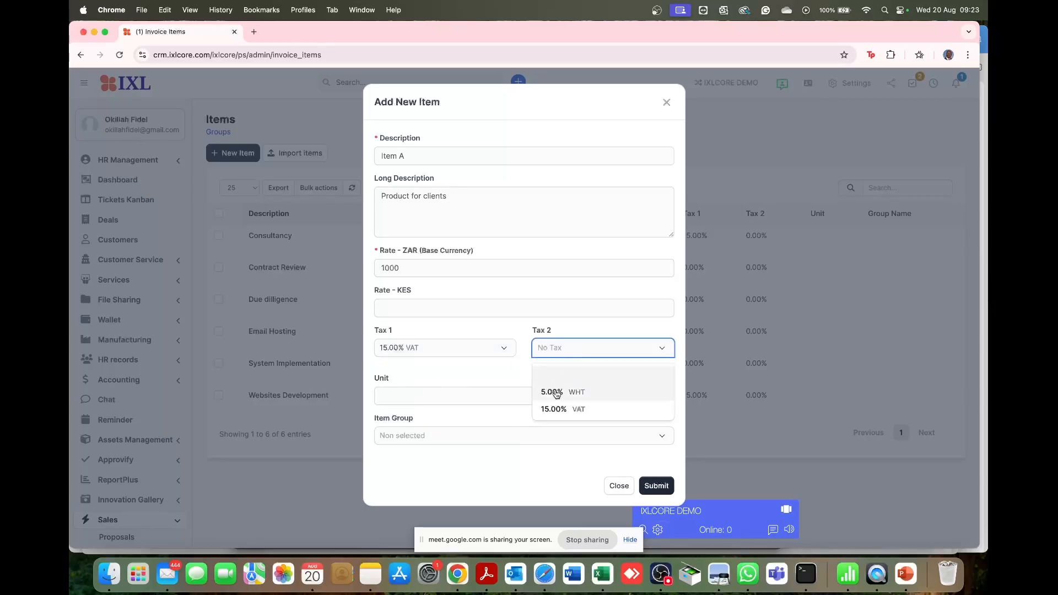
{"action": "left_click", "coordinate": [508, 349]}
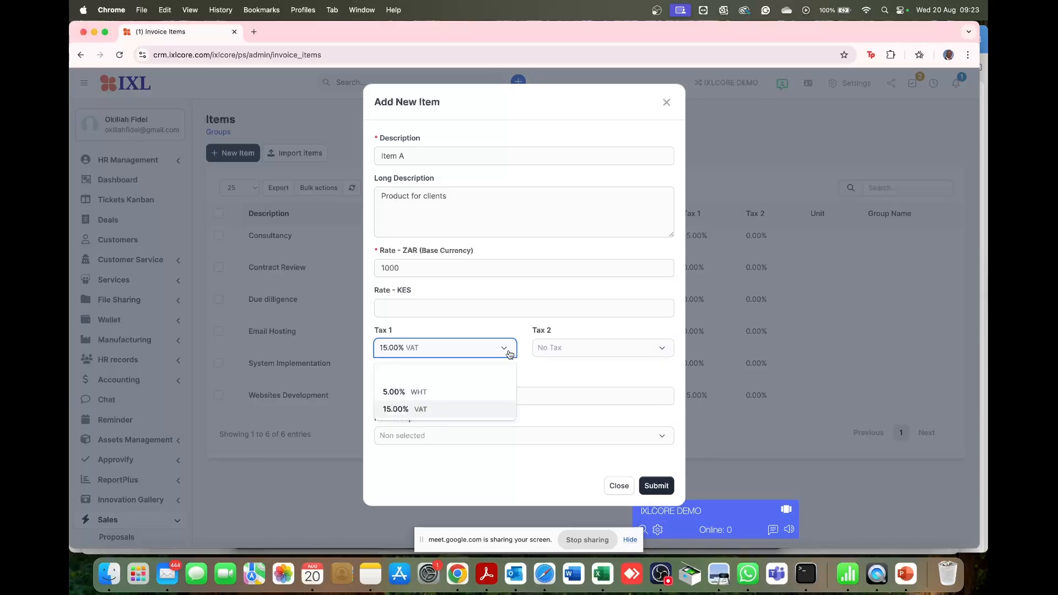
{"action": "left_click", "coordinate": [447, 382]}
{"action": "left_click", "coordinate": [465, 377]}
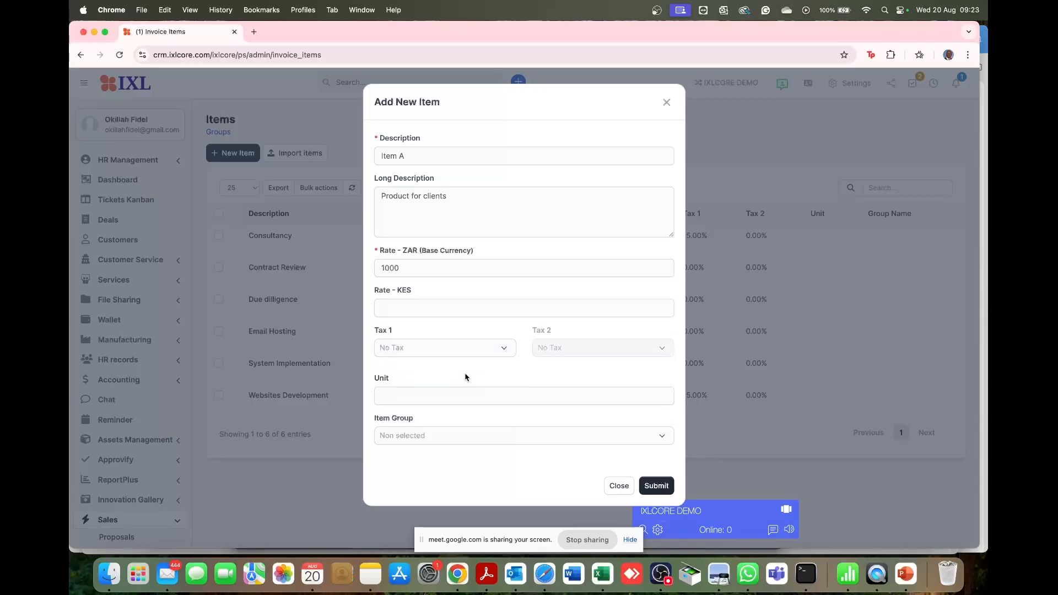
Set the new item's unit to "Qty", leave its item group unselected and save the item
{"action": "left_click", "coordinate": [433, 396]}
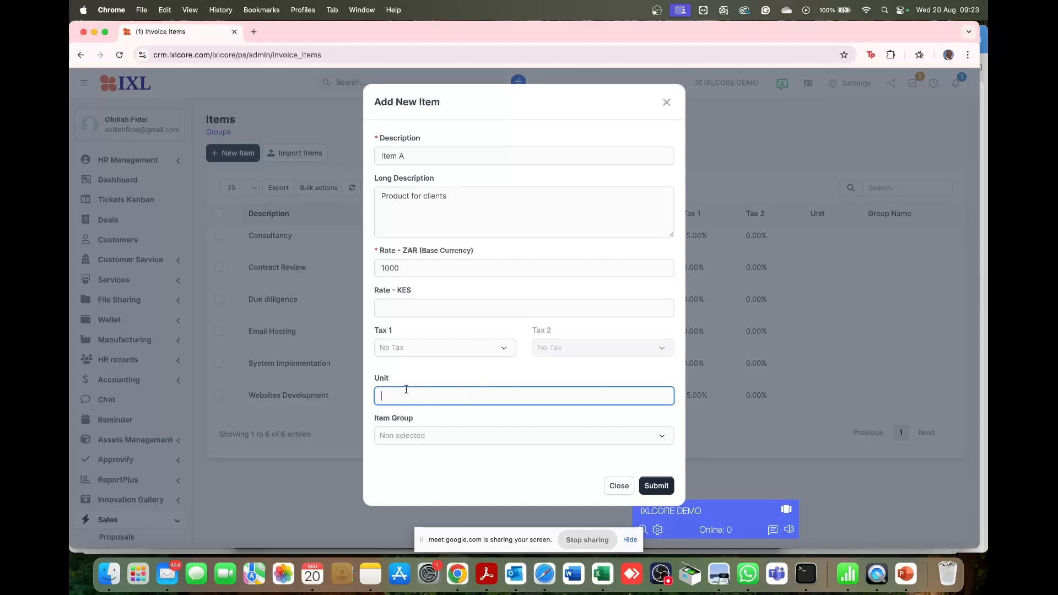
{"action": "type", "text": "Qty"}
{"action": "left_click", "coordinate": [481, 437]}
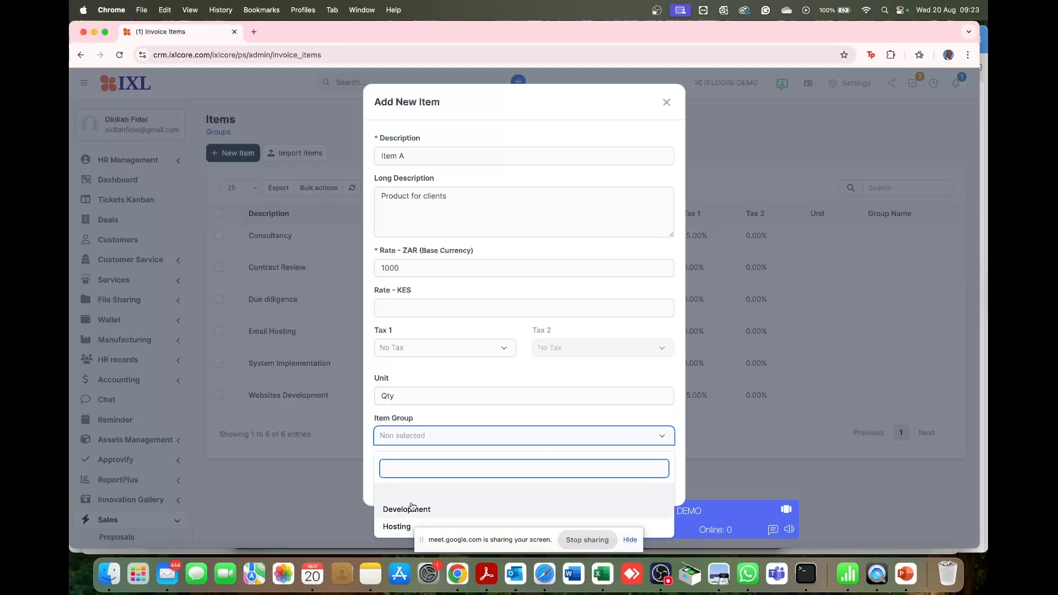
{"action": "left_click", "coordinate": [373, 450]}
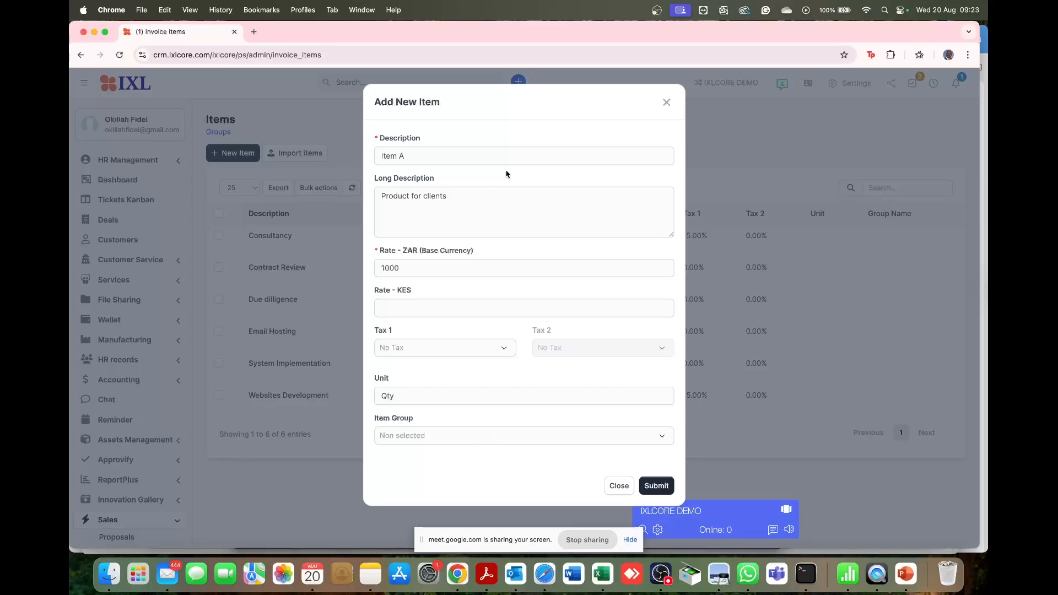
{"action": "left_click", "coordinate": [649, 486]}
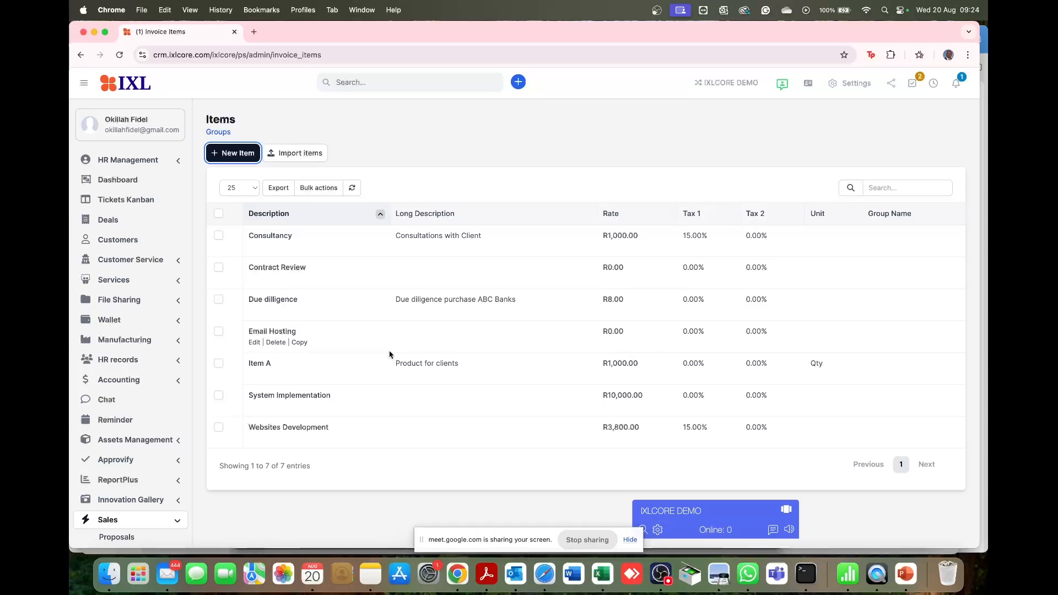
Create a new sales invoice and assign it to the customer ABC Company Limited
{"action": "scroll", "coordinate": [390, 355], "scroll_direction": "down", "scroll_amount": 5}
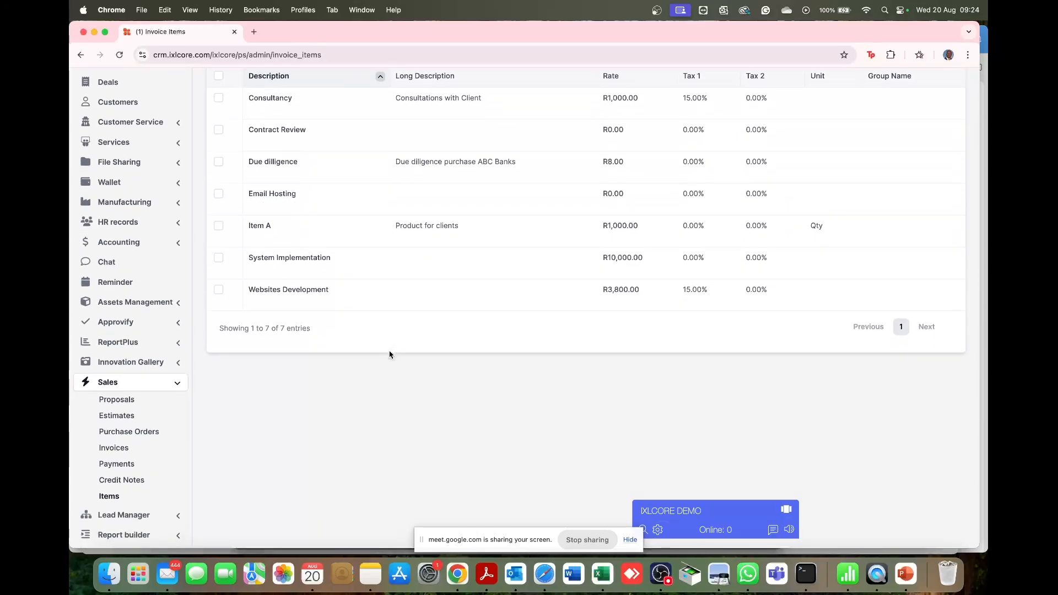
{"action": "left_click", "coordinate": [128, 449]}
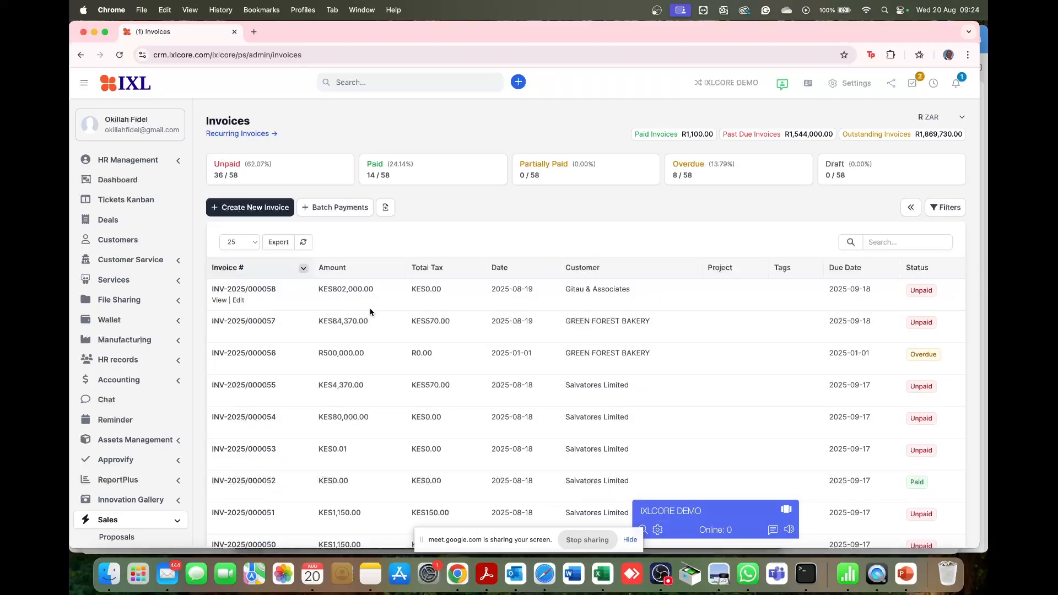
{"action": "left_click", "coordinate": [277, 212]}
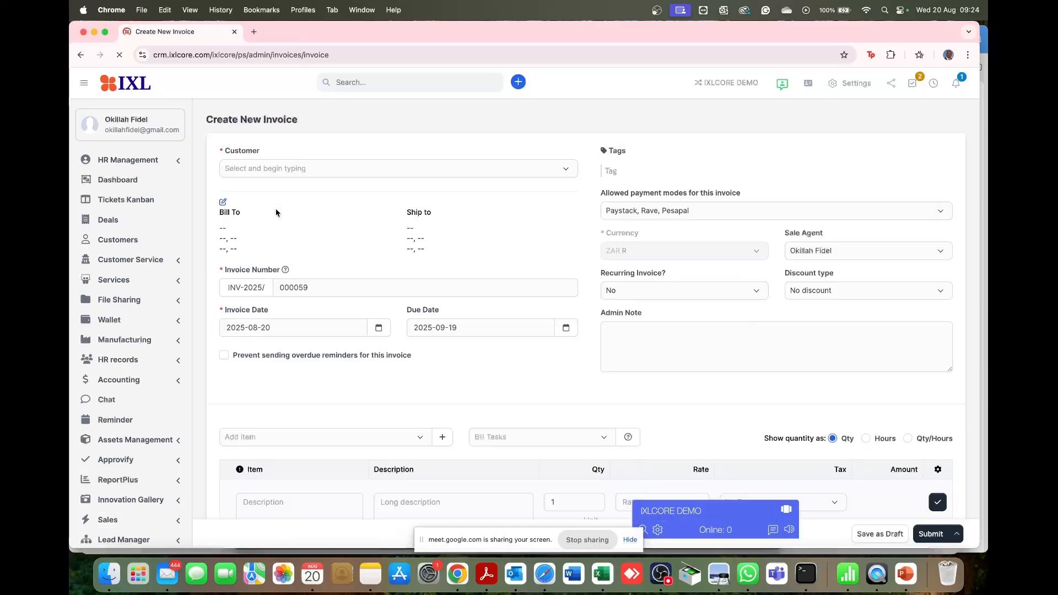
{"action": "left_click", "coordinate": [339, 180]}
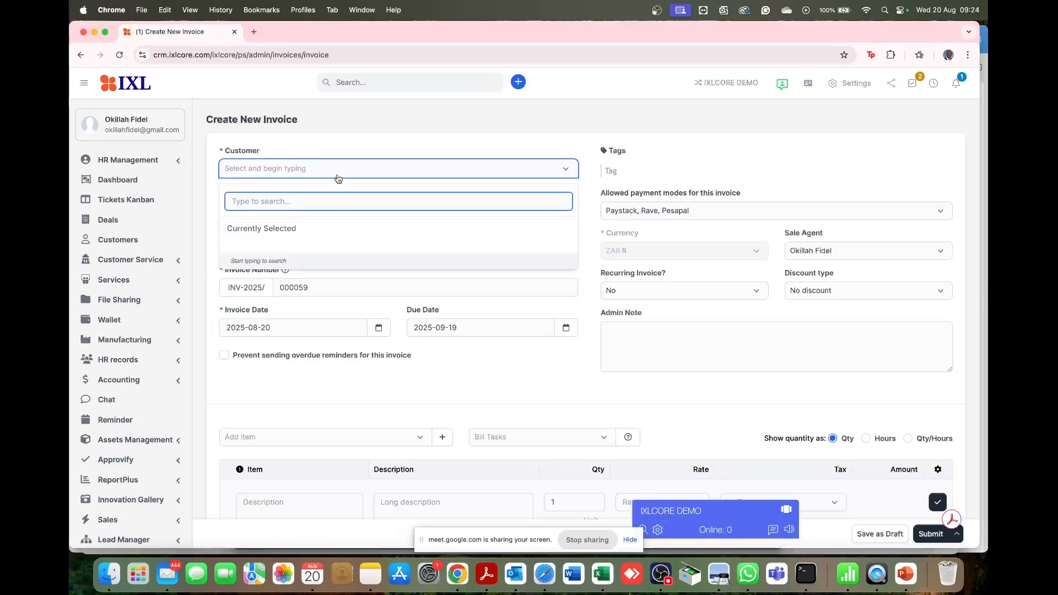
{"action": "type", "text": "abc"}
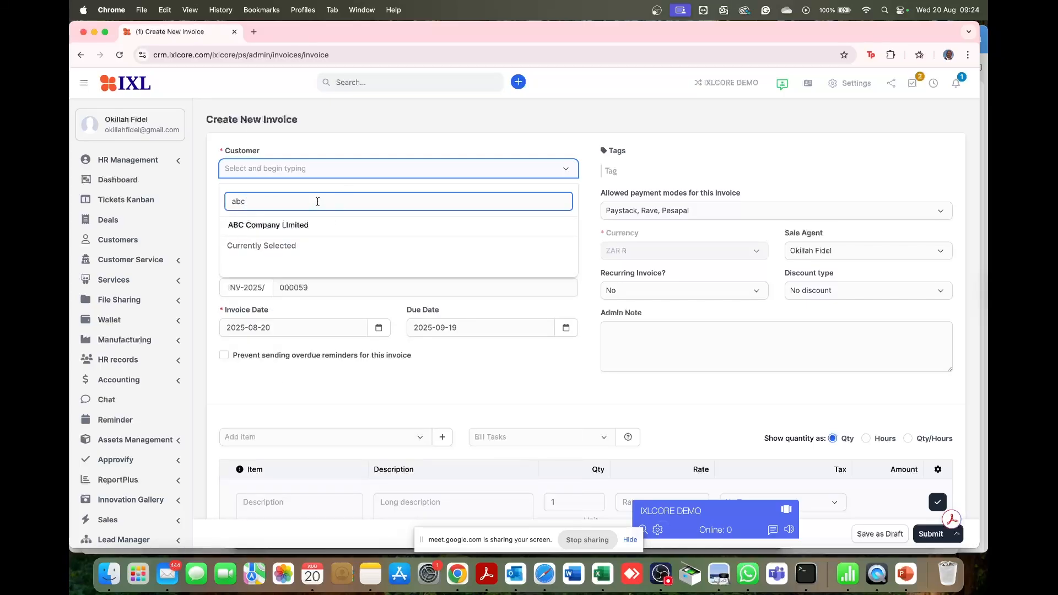
{"action": "left_click", "coordinate": [256, 231]}
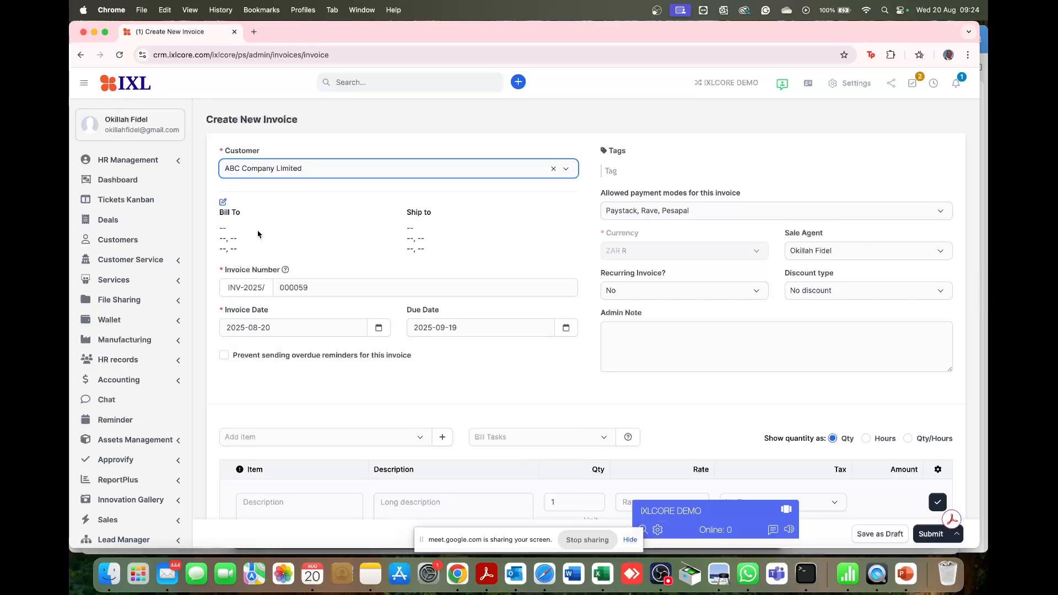
Add the existing Item A to the invoice as a line item
{"action": "scroll", "coordinate": [353, 305], "scroll_direction": "down", "scroll_amount": 5}
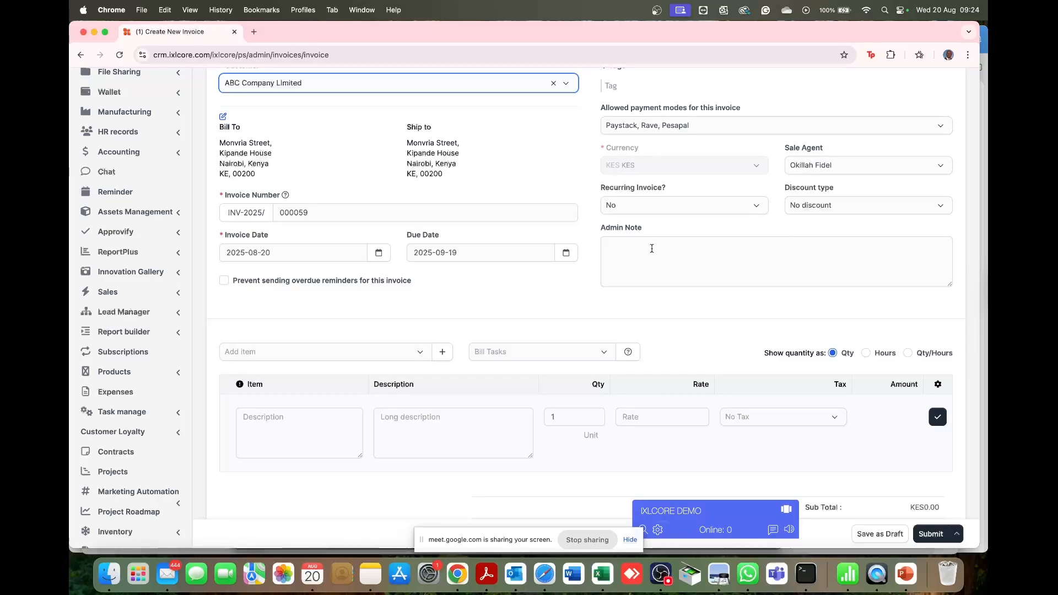
{"action": "left_click", "coordinate": [422, 352]}
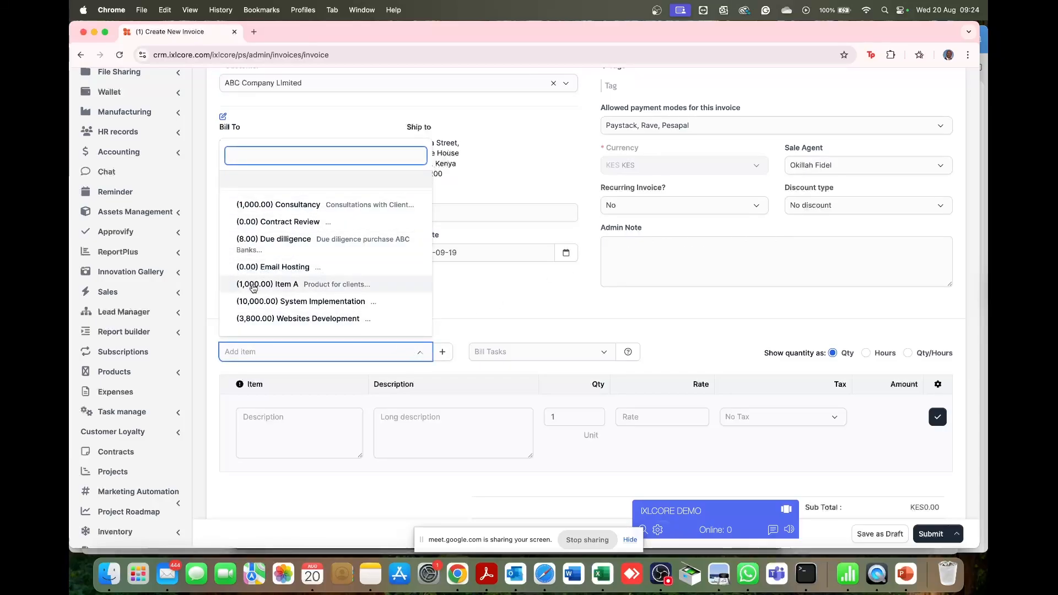
{"action": "left_click", "coordinate": [342, 285]}
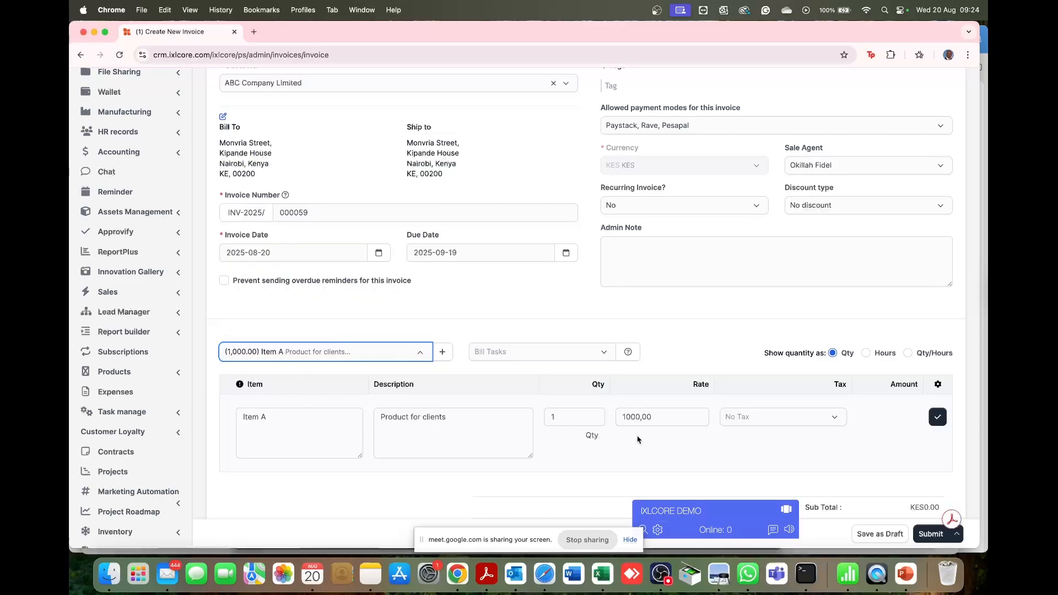
{"action": "left_click", "coordinate": [938, 419]}
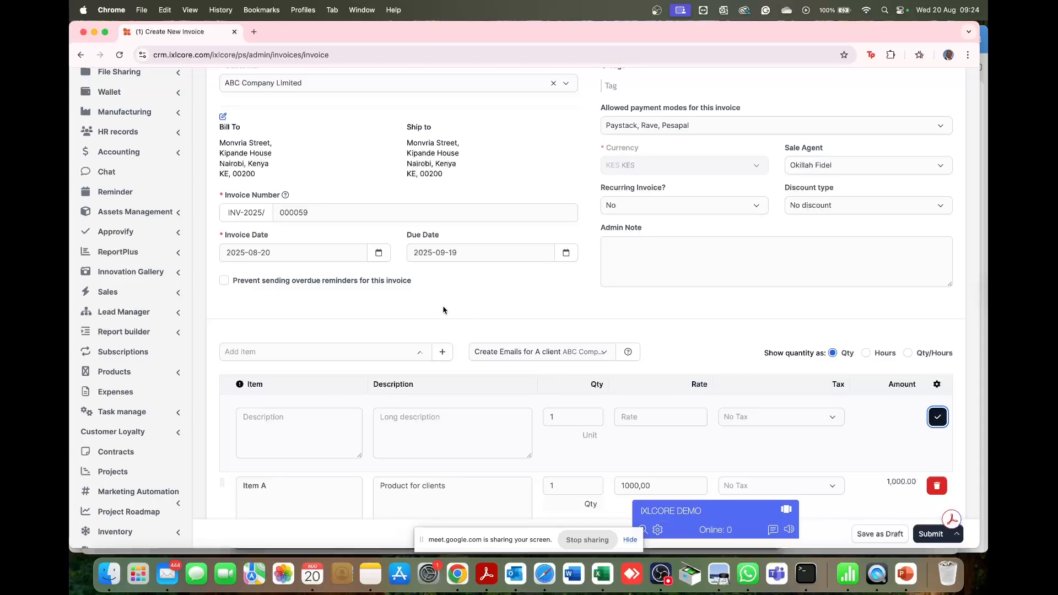
Create "Item B" from within the invoice, with long description "Items B for our clients" and ZAR rate 2000, and add it as a line
{"action": "scroll", "coordinate": [444, 308], "scroll_direction": "down", "scroll_amount": 2}
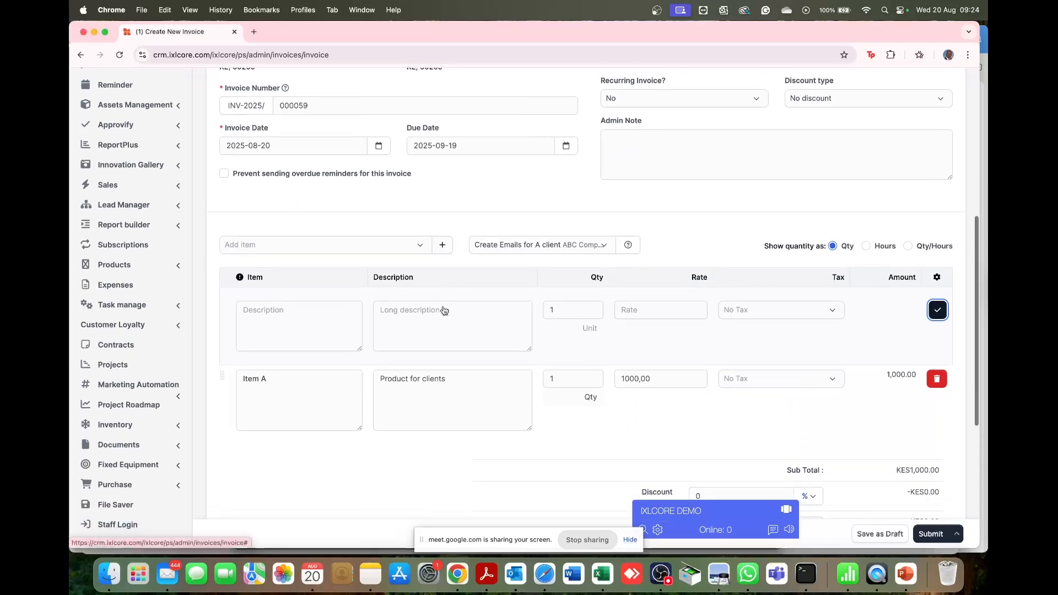
{"action": "left_click", "coordinate": [443, 241]}
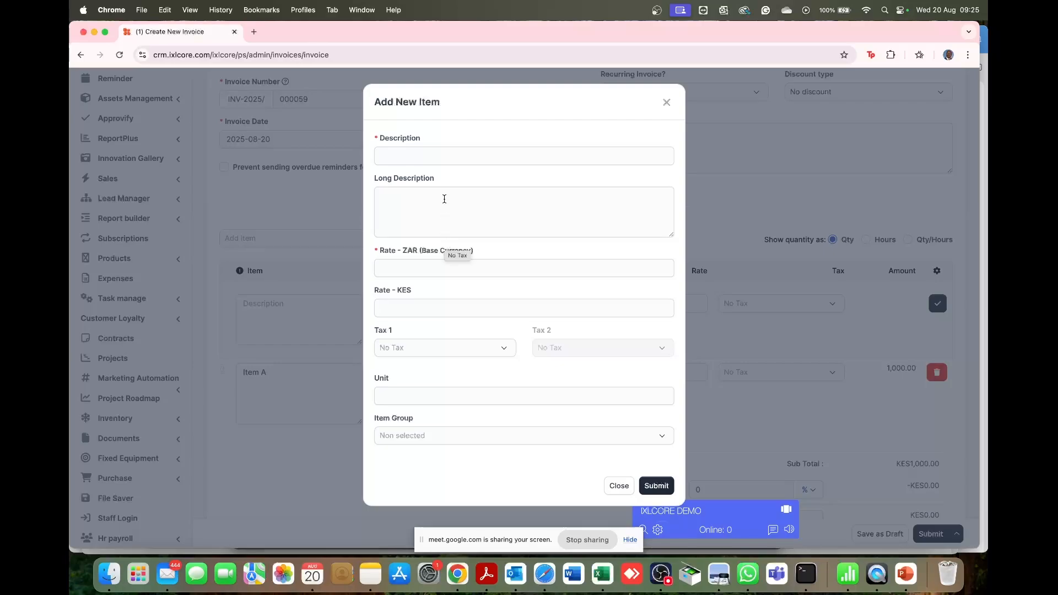
{"action": "left_click", "coordinate": [438, 157]}
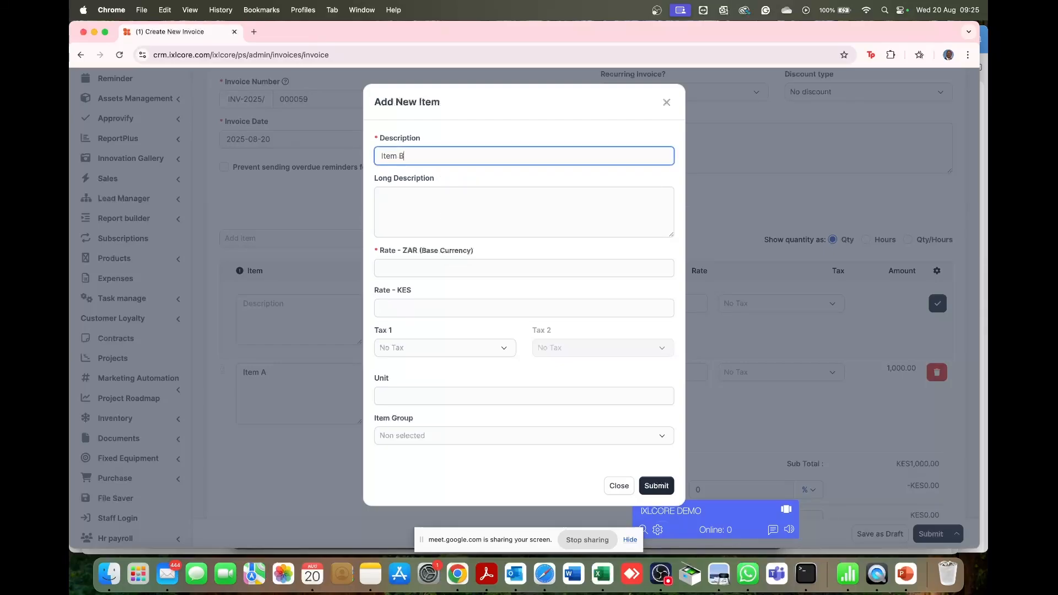
{"action": "left_click", "coordinate": [432, 192]}
{"action": "type", "text": "Items B fo"}
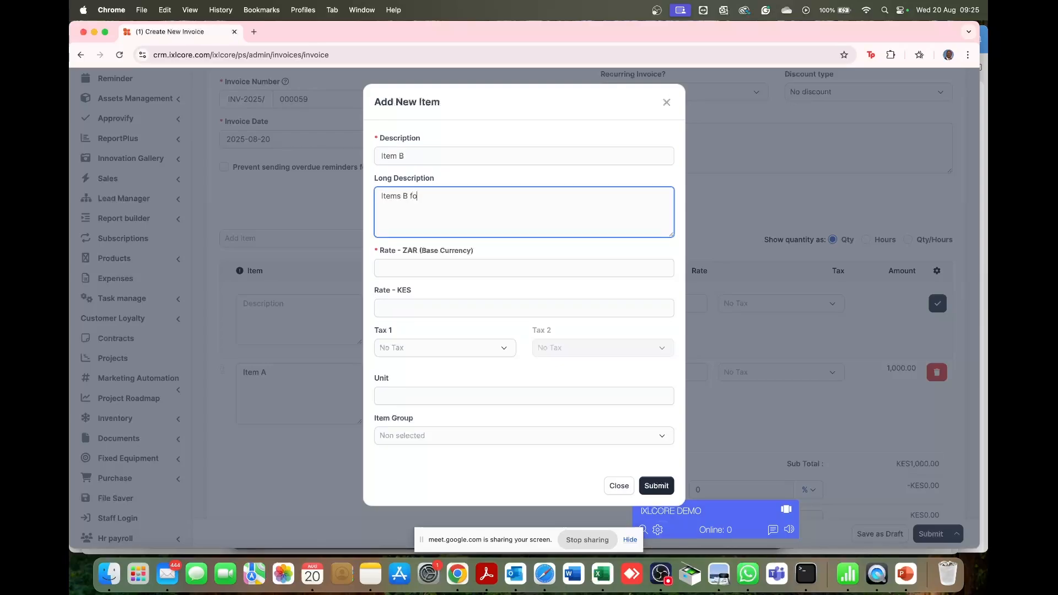
{"action": "type", "text": "r our clients"}
{"action": "left_click", "coordinate": [412, 263]}
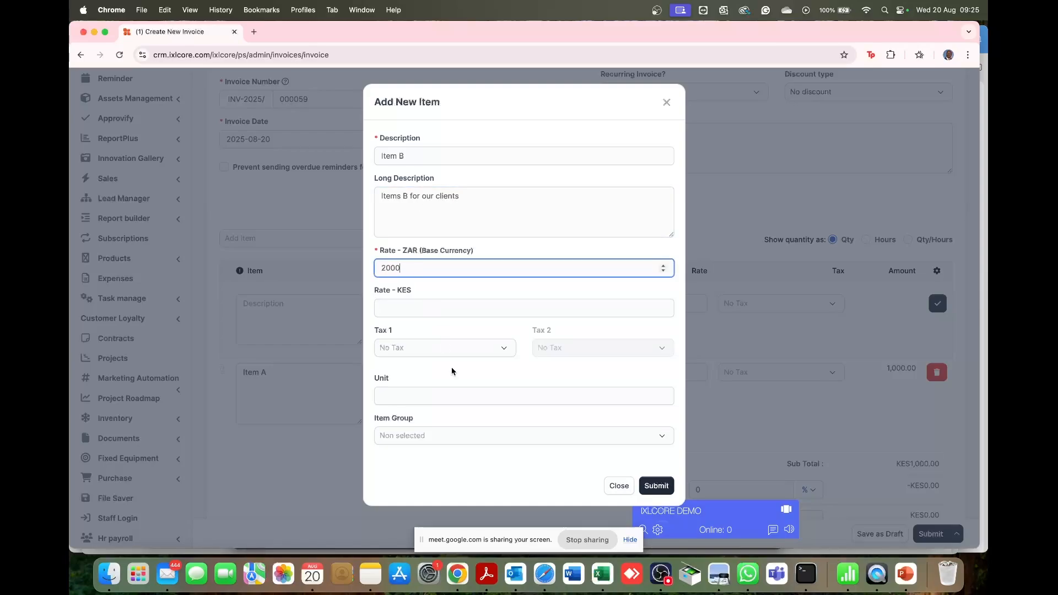
{"action": "left_click", "coordinate": [649, 484]}
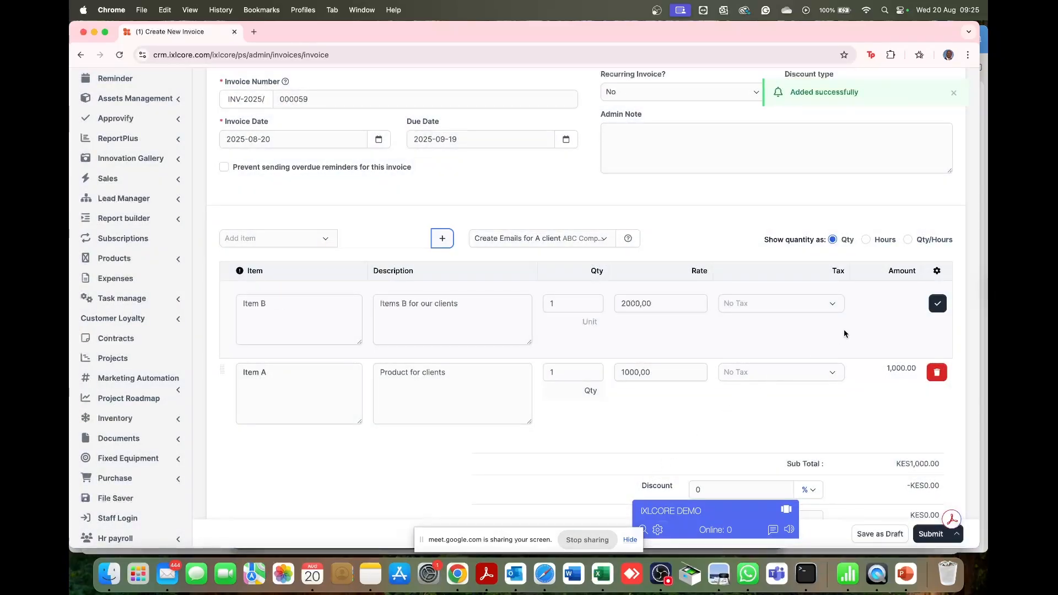
{"action": "left_click", "coordinate": [938, 305]}
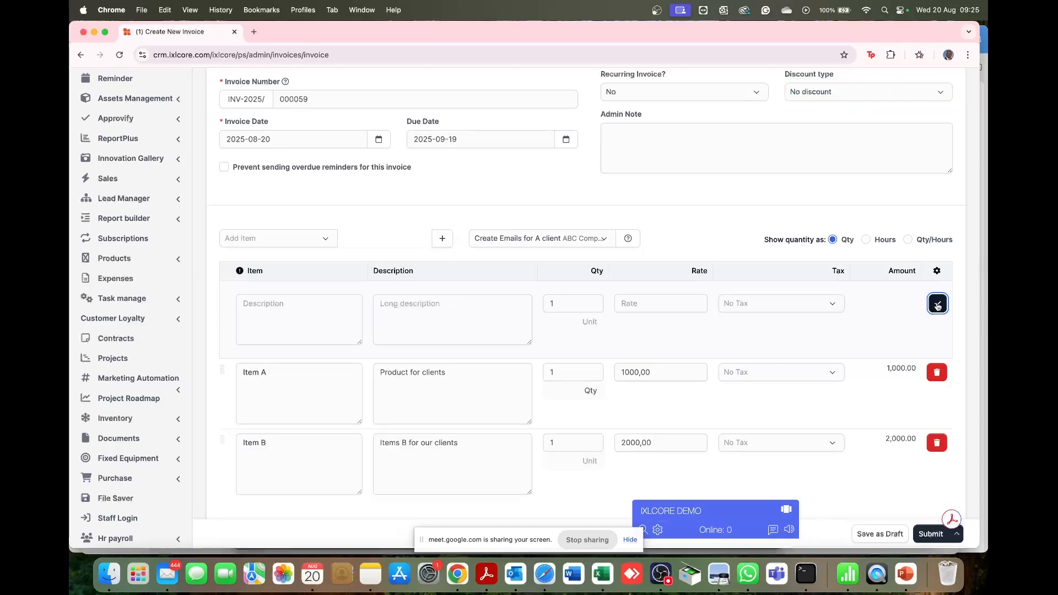
Save and send the finished invoice to the customer
{"action": "scroll", "coordinate": [741, 381], "scroll_direction": "down", "scroll_amount": 1}
{"action": "scroll", "coordinate": [741, 380], "scroll_direction": "down", "scroll_amount": 2}
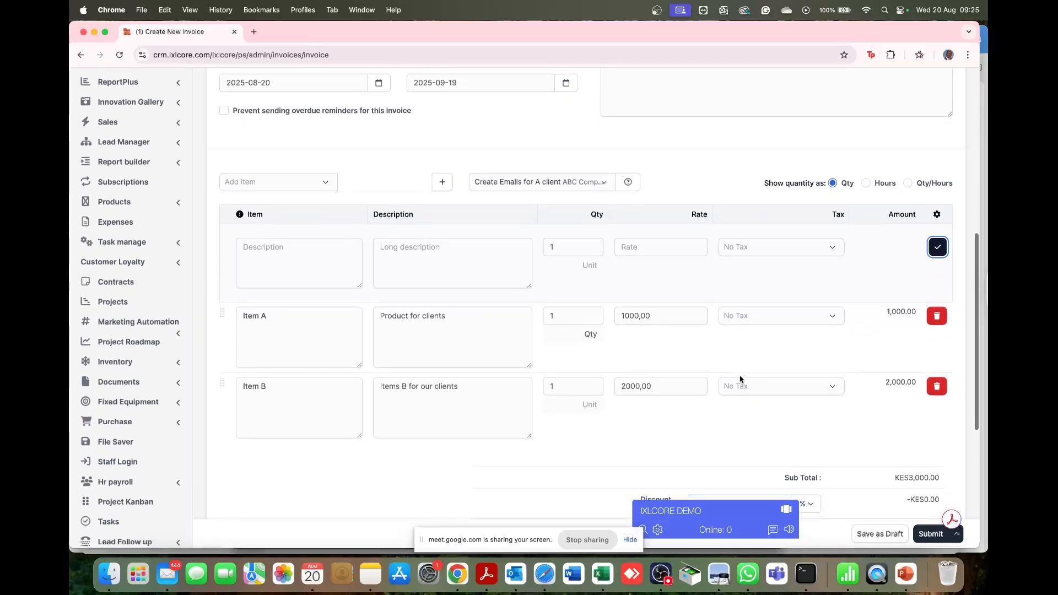
{"action": "left_click", "coordinate": [956, 535]}
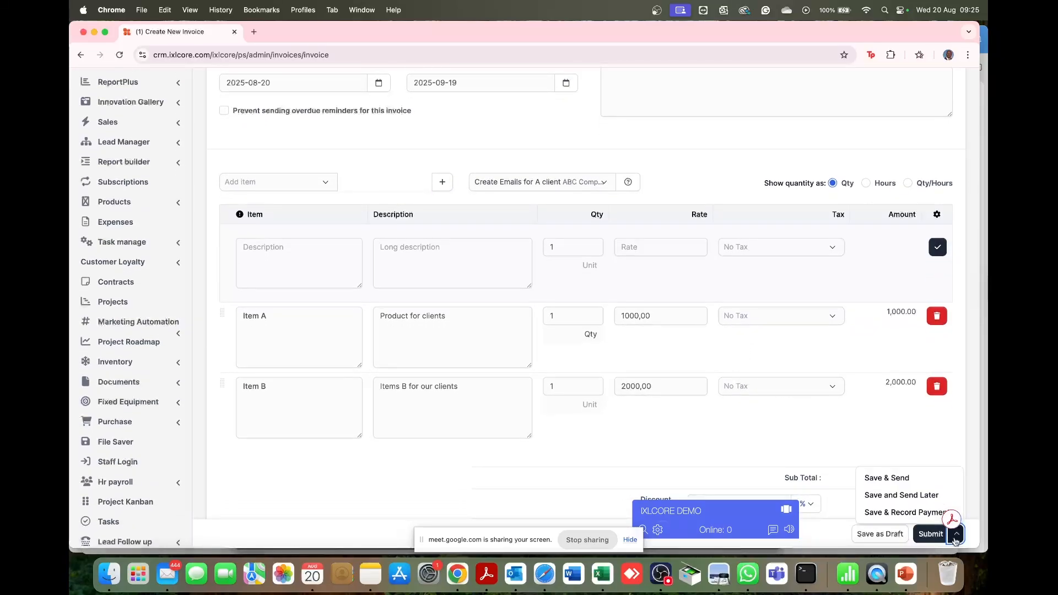
{"action": "left_click", "coordinate": [886, 479]}
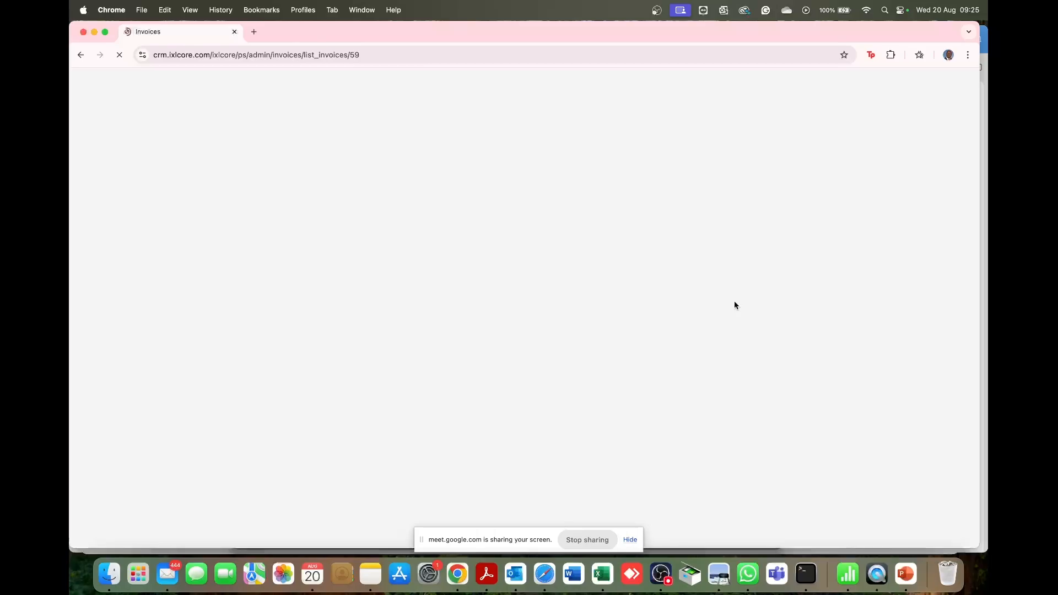
Return to the sales items list from the saved invoice
{"action": "scroll", "coordinate": [131, 383], "scroll_direction": "down", "scroll_amount": 2}
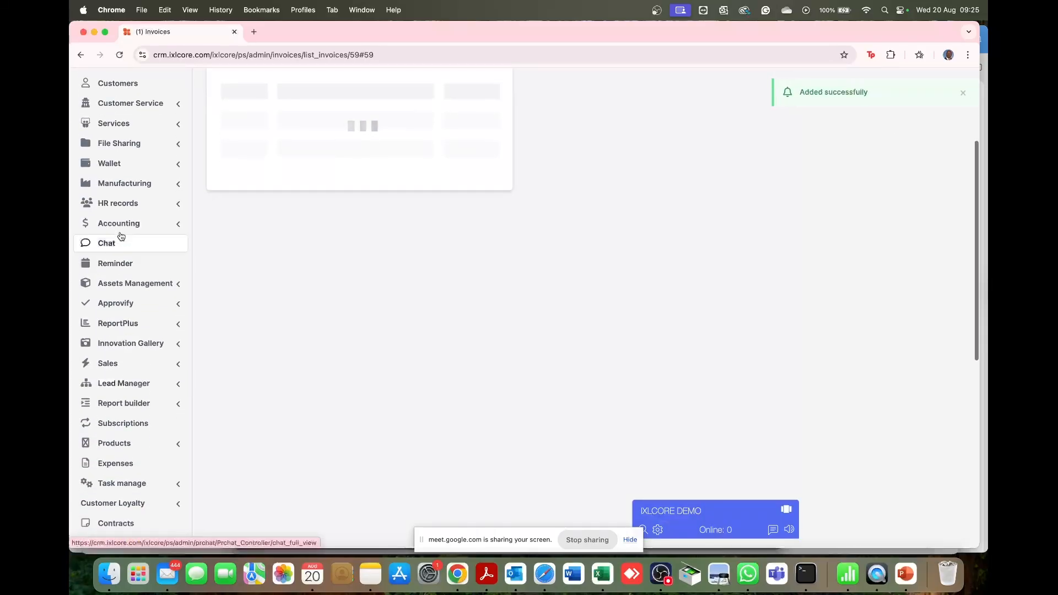
{"action": "scroll", "coordinate": [129, 248], "scroll_direction": "down", "scroll_amount": 2}
{"action": "left_click", "coordinate": [126, 317]}
{"action": "scroll", "coordinate": [122, 322], "scroll_direction": "down", "scroll_amount": 2}
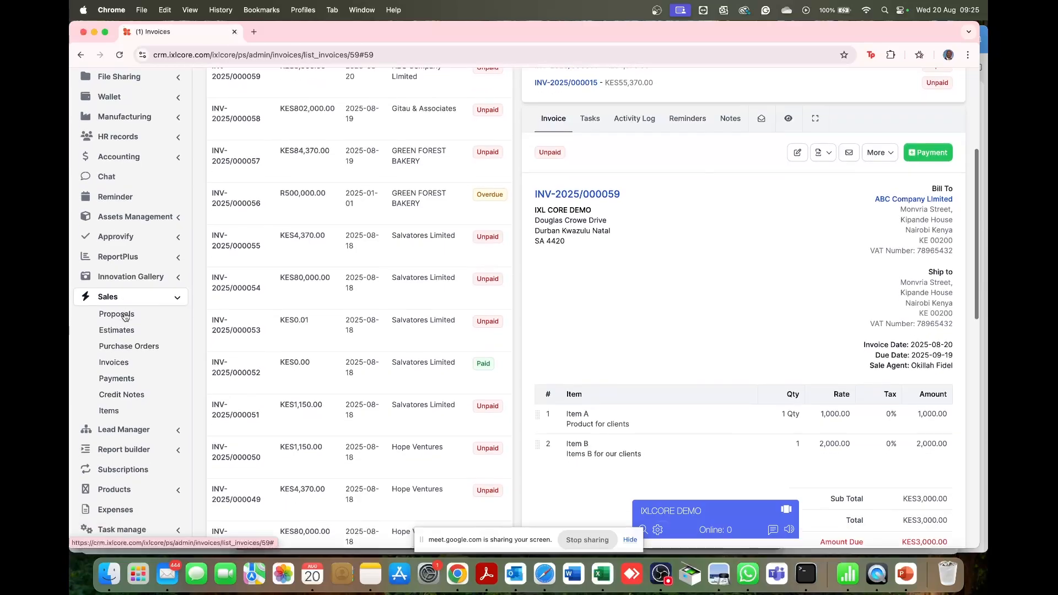
{"action": "left_click", "coordinate": [112, 328]}
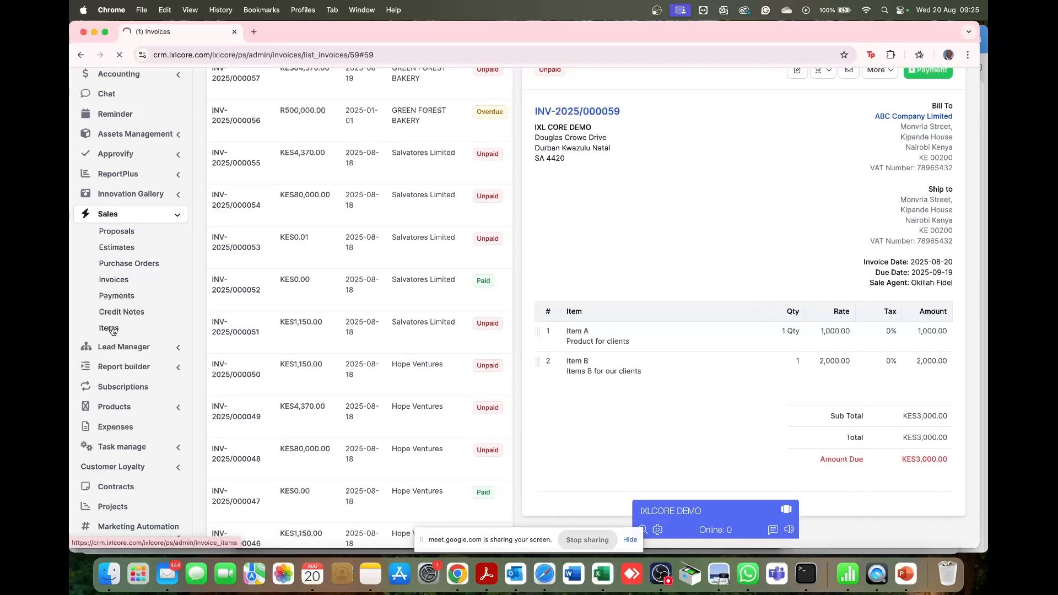